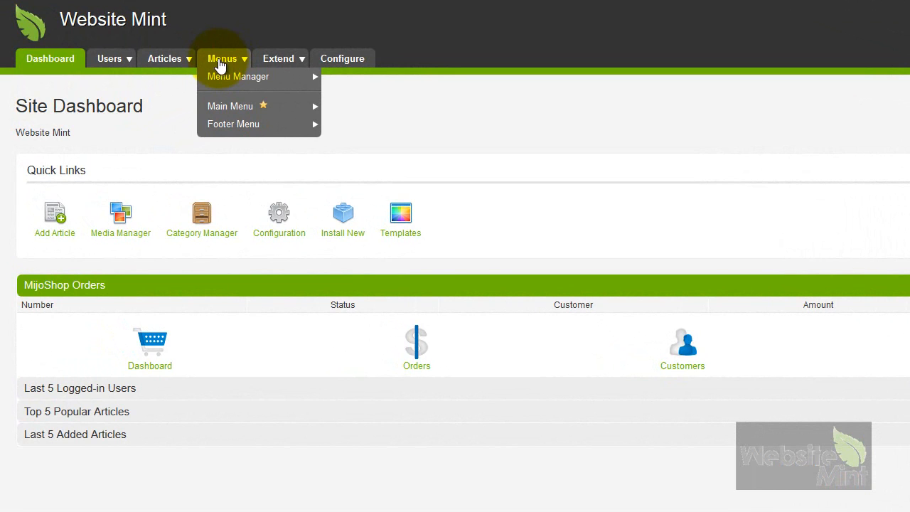
Step: Open the Main Menu's item list and open the About us menu item for editing
mouse_move(224, 111)
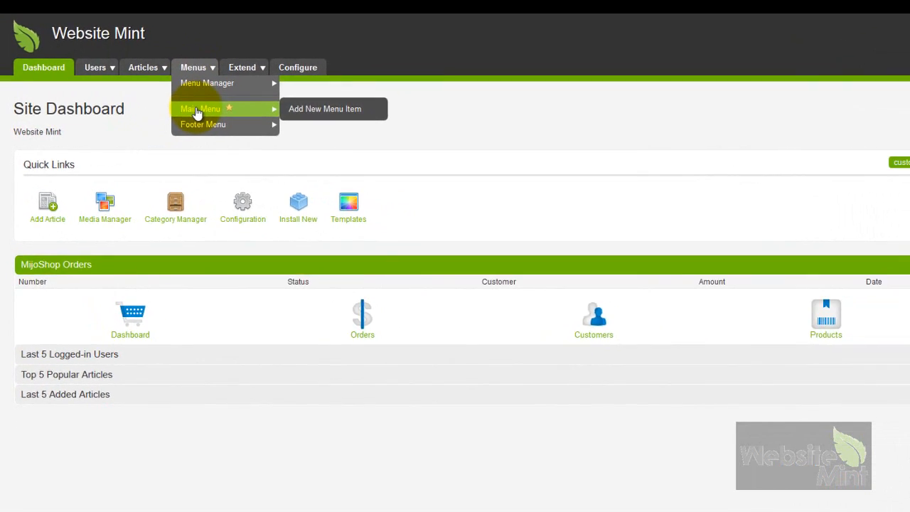
click(224, 108)
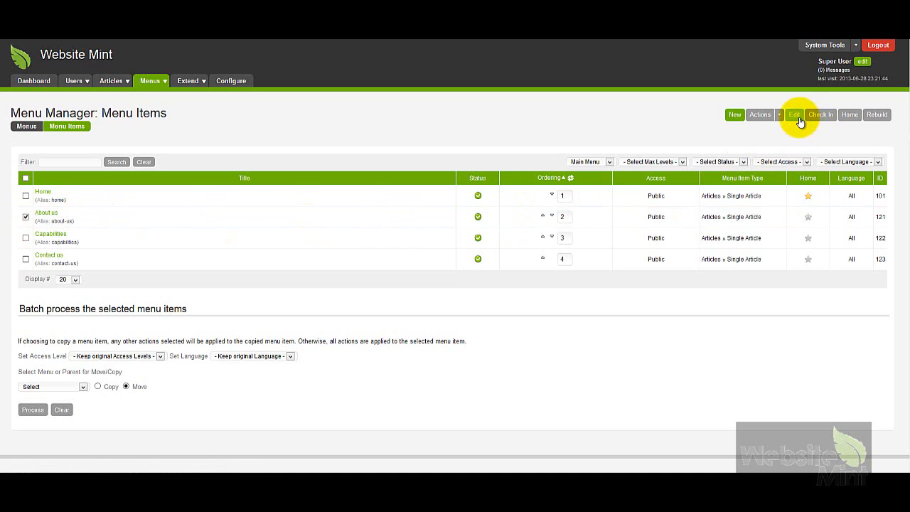
click(42, 216)
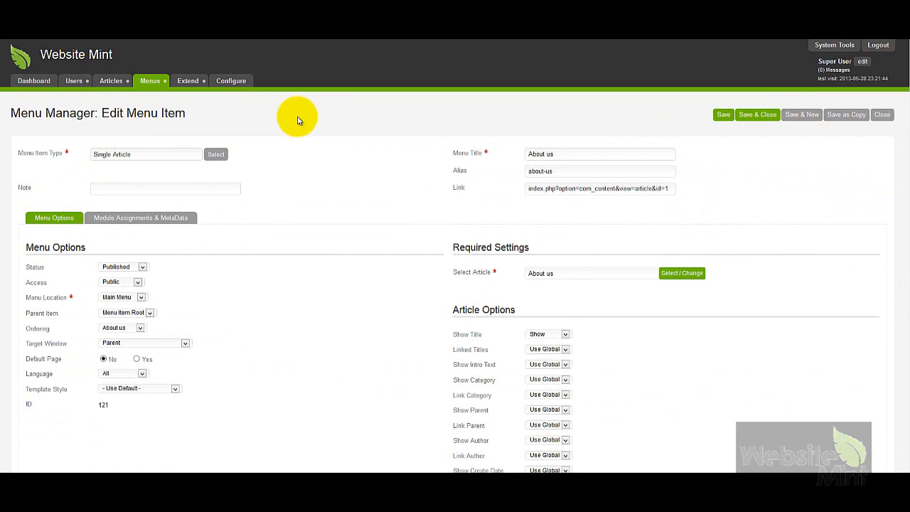
Step: Change the menu title of the About us item to "Conact"
mouse_move(37, 149)
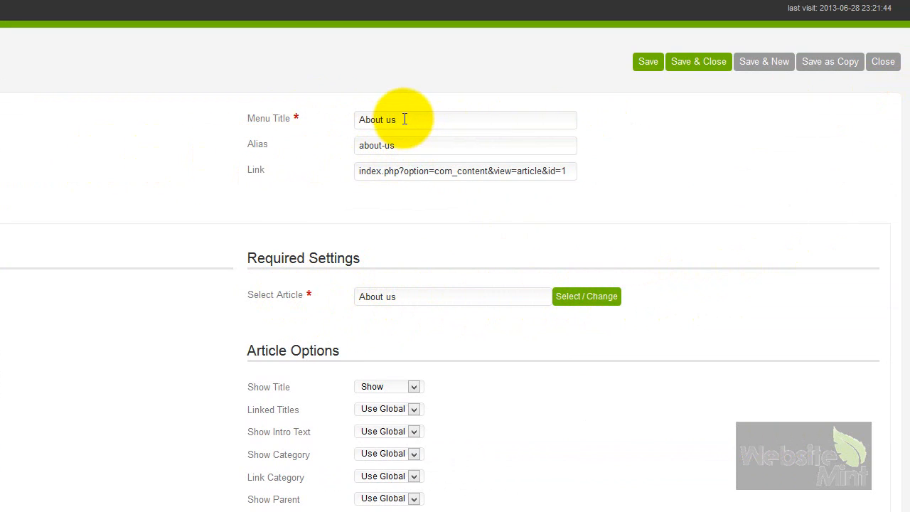
drag(405, 120, 329, 119)
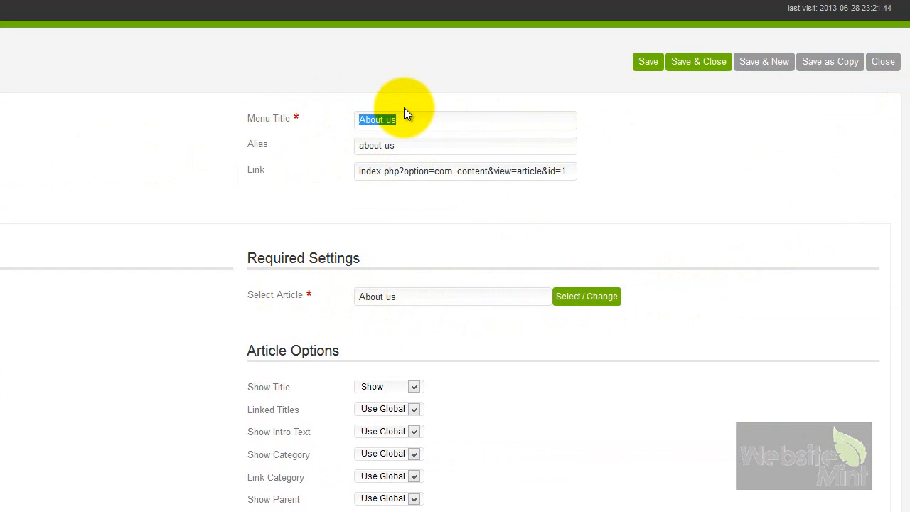
click(404, 145)
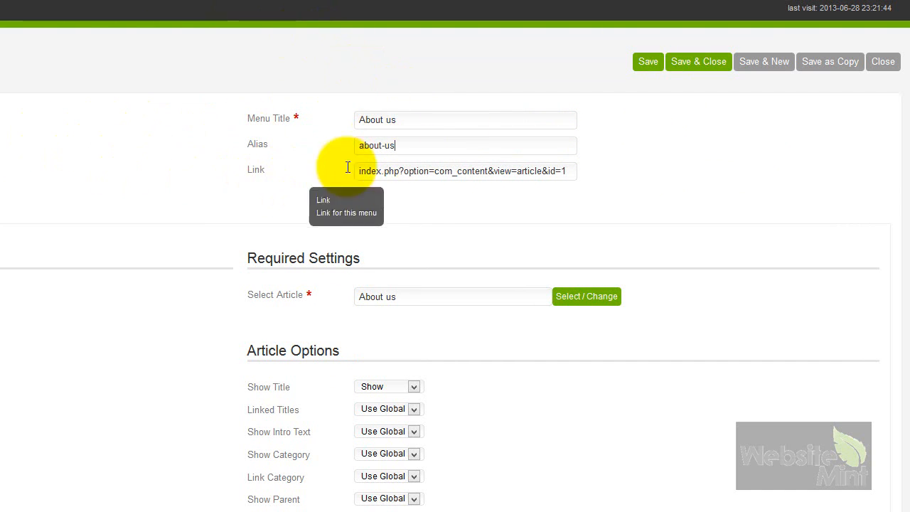
drag(418, 120, 335, 111)
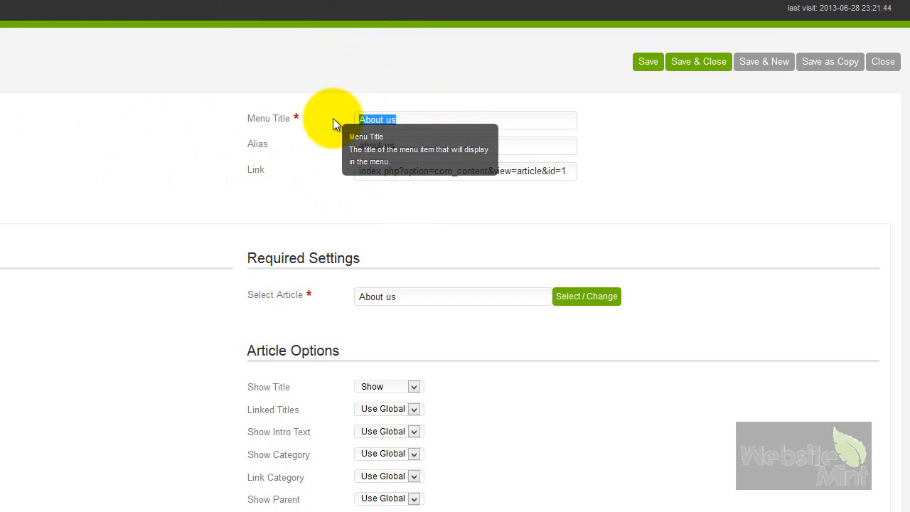
text(Conat)
key(Left)
text(c)
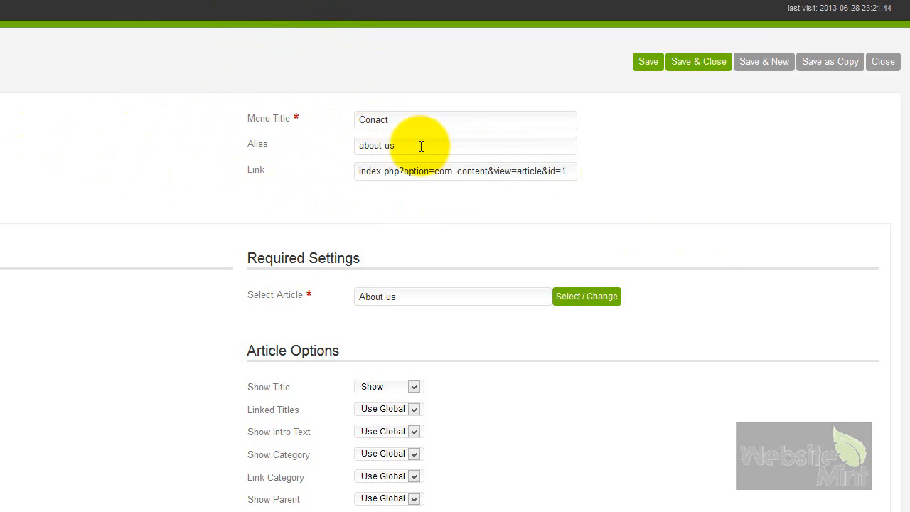
Step: Save the menu item with a blank alias and check the navigation on the live site's home page
drag(419, 147, 252, 130)
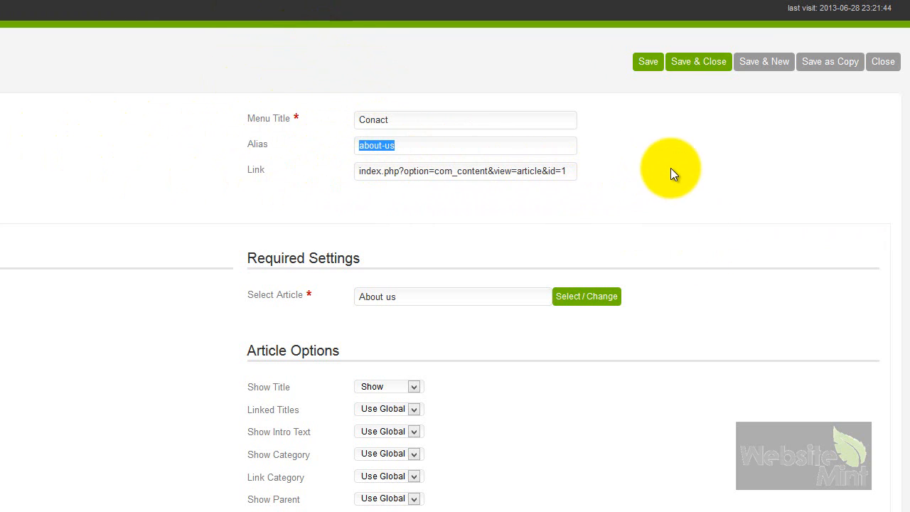
key(BackSpace)
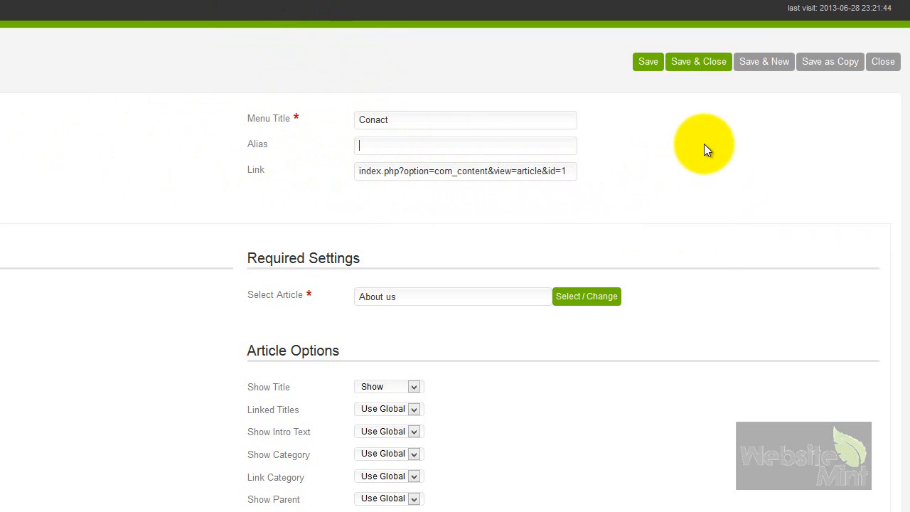
click(648, 62)
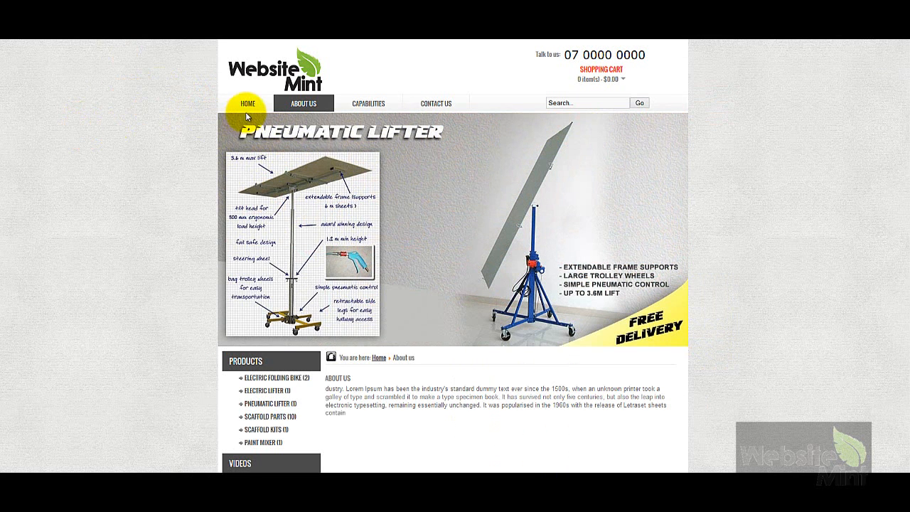
click(243, 104)
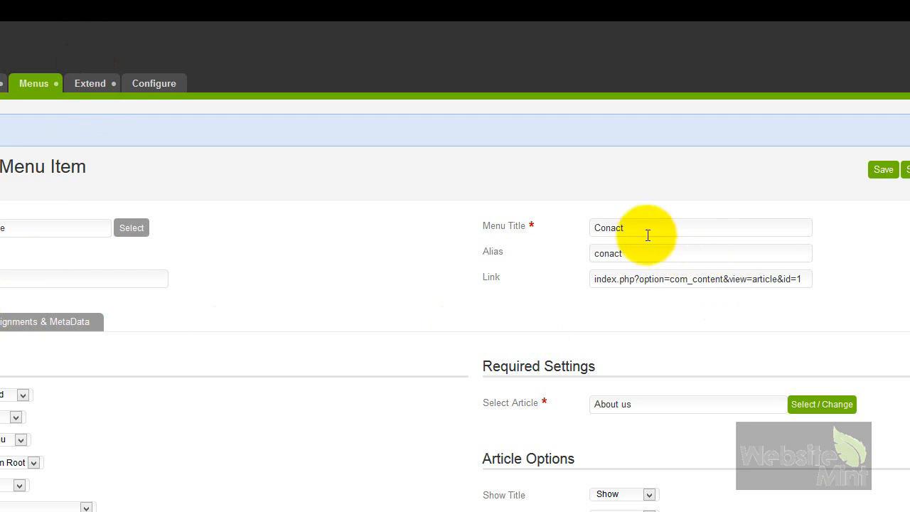
Step: Set the menu title back to "About us" and save the menu item with a blank alias
drag(638, 228, 520, 239)
text(A)
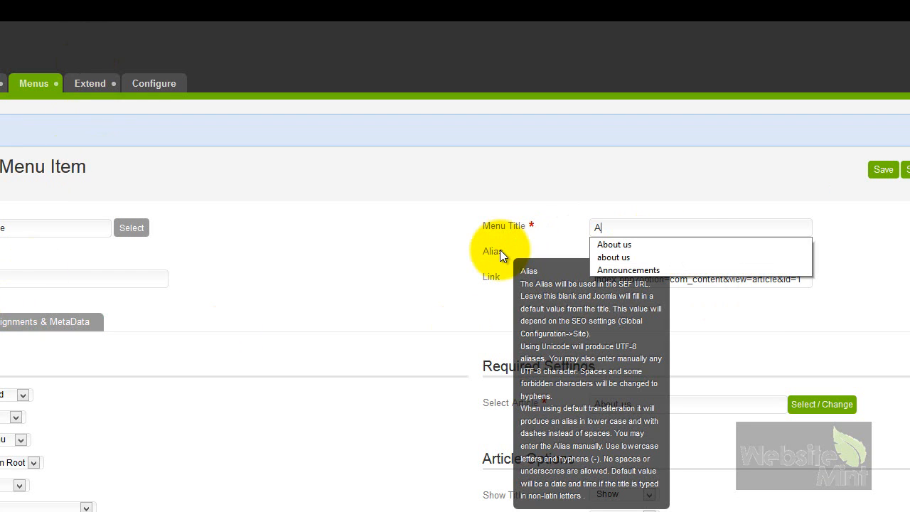
text(bout us)
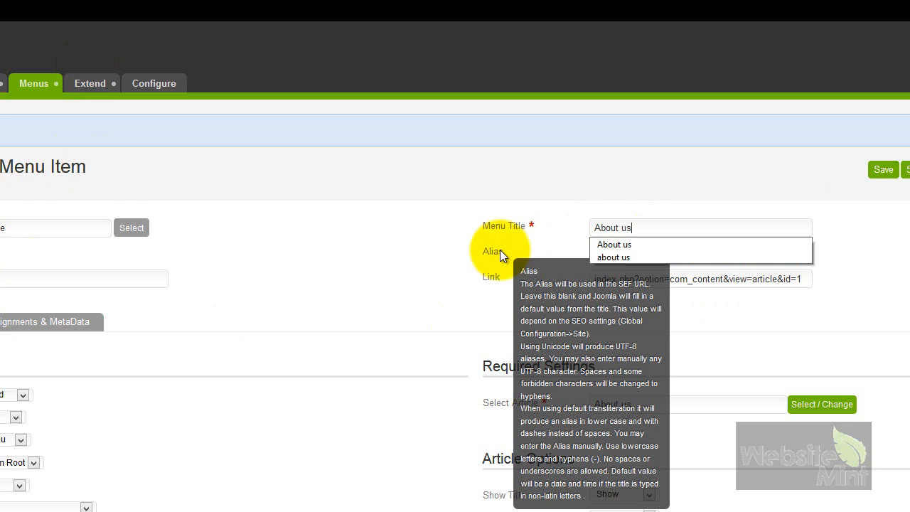
click(645, 167)
drag(640, 254, 431, 272)
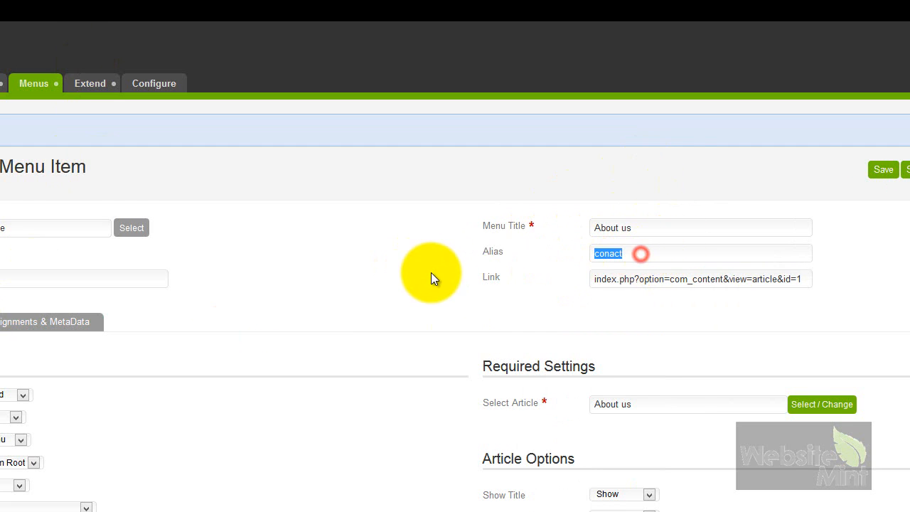
key(BackSpace)
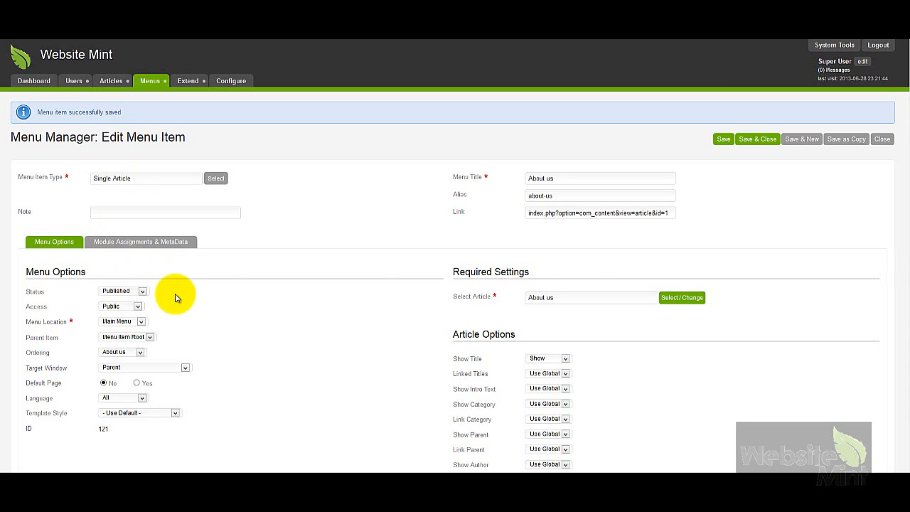
Step: Link the About us menu item to the Contact us article and save it
mouse_move(462, 302)
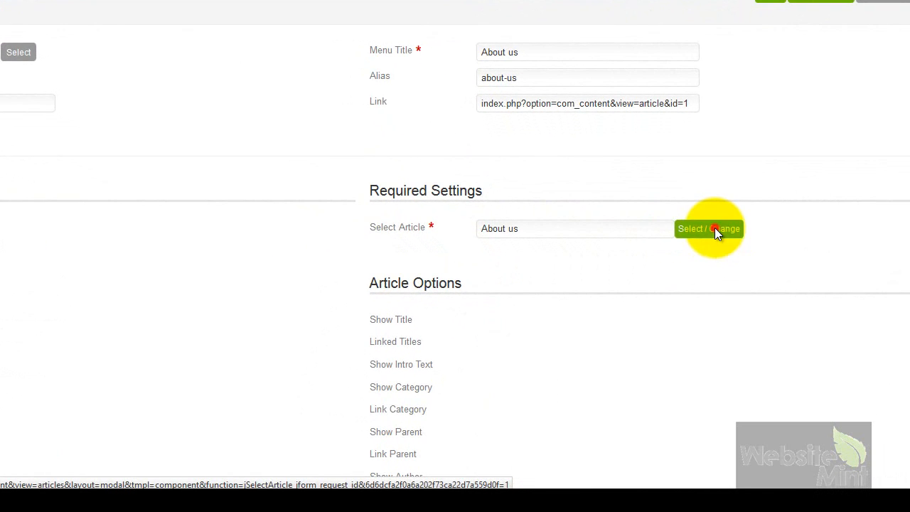
click(716, 234)
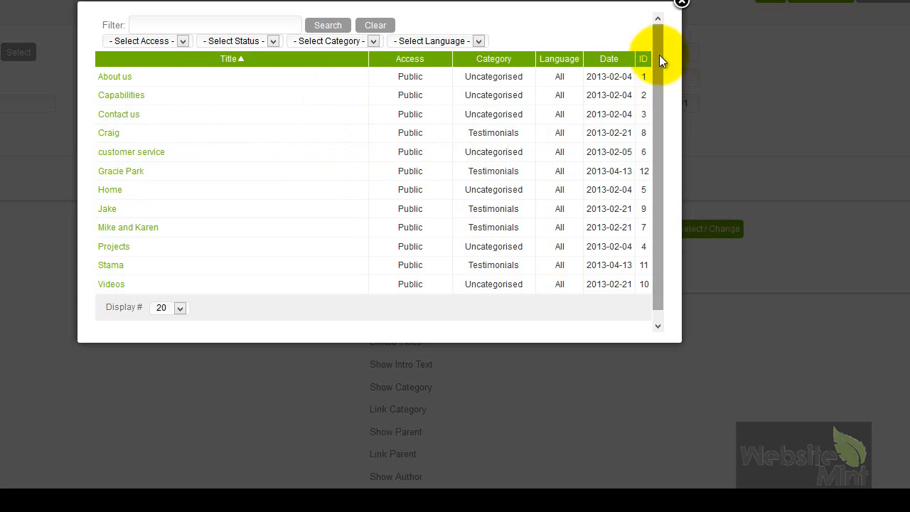
scroll(653, 75, down, 1)
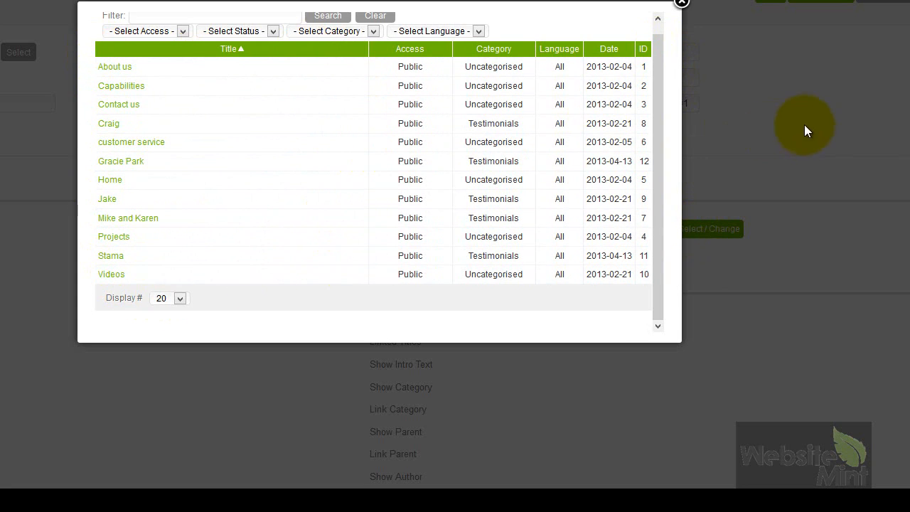
drag(660, 143, 659, 131)
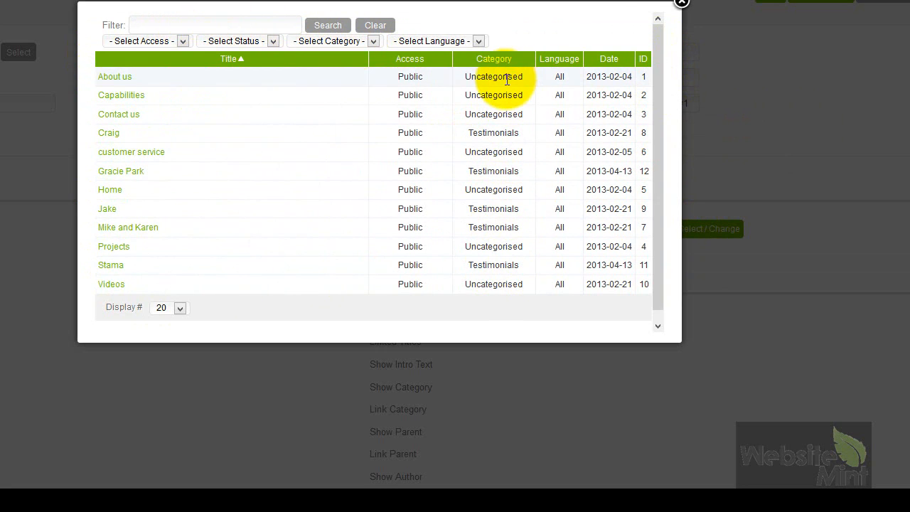
click(171, 23)
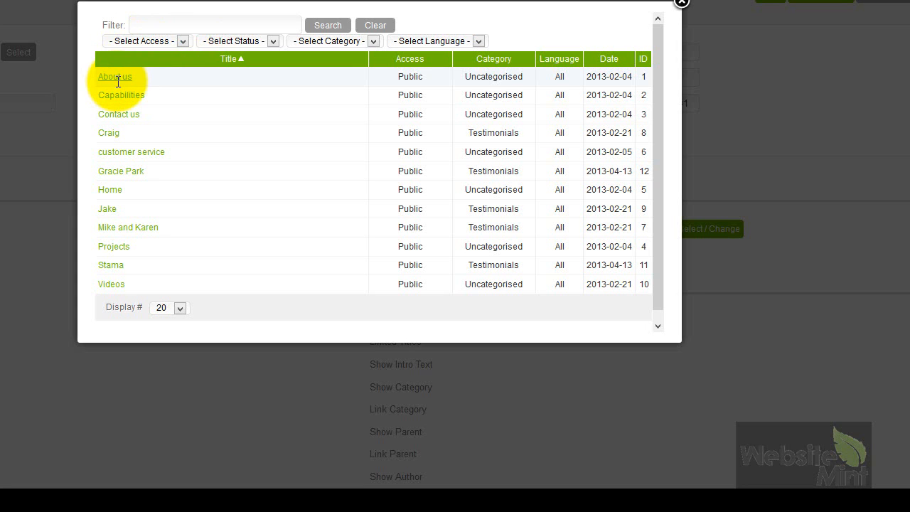
click(121, 114)
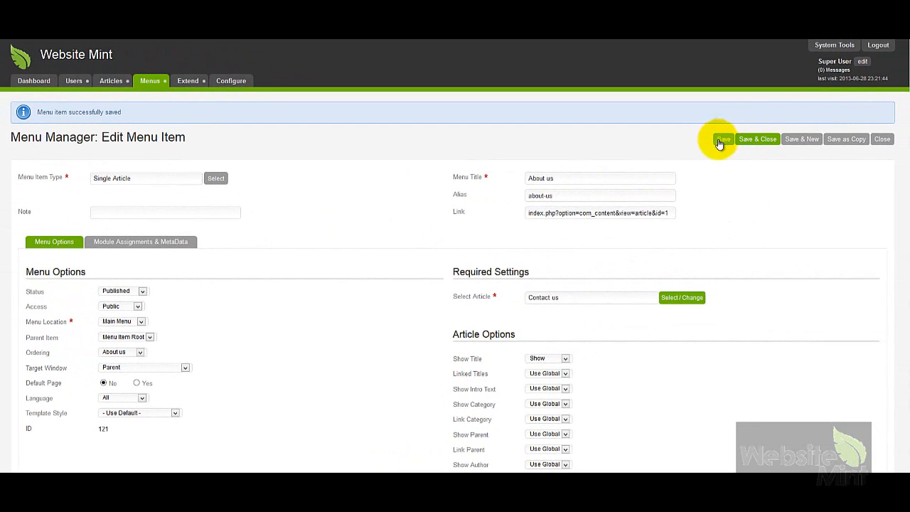
click(722, 141)
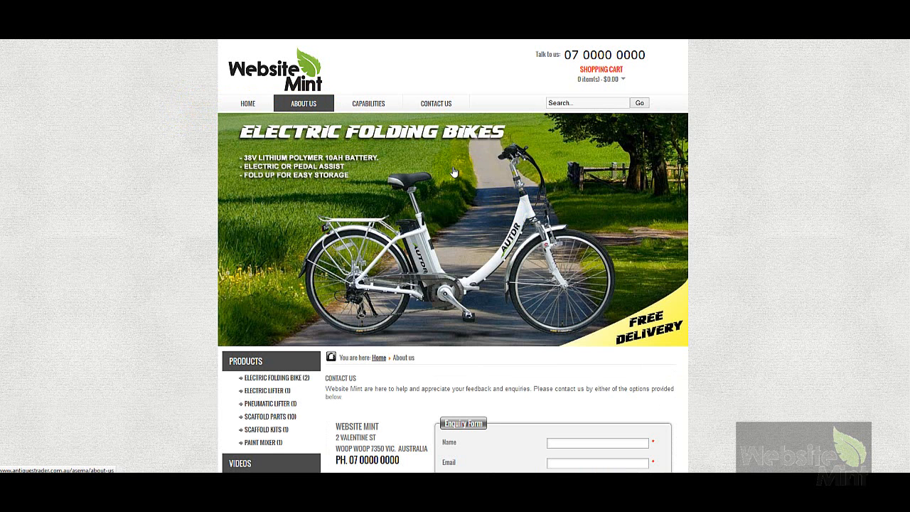
Step: Examine the content that the About us link displays on the live site
scroll(757, 340, down, 2)
scroll(758, 340, down, 2)
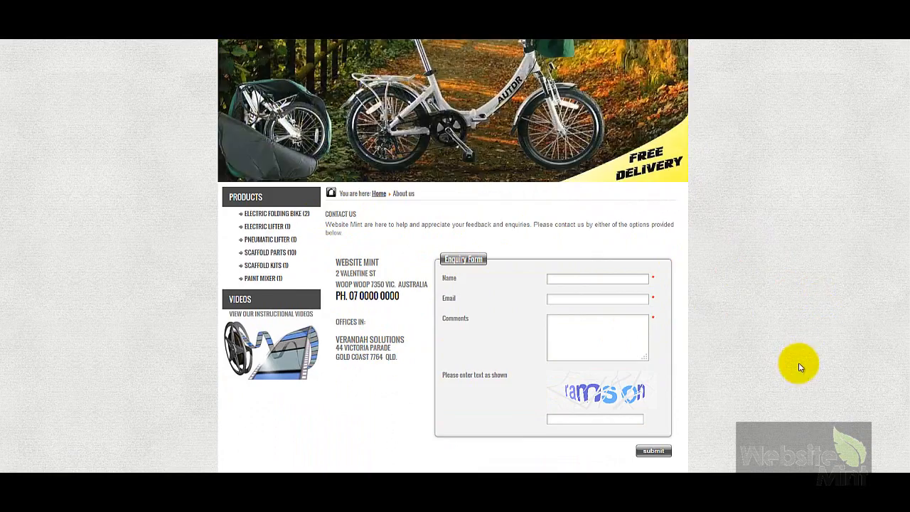
scroll(800, 355, up, 4)
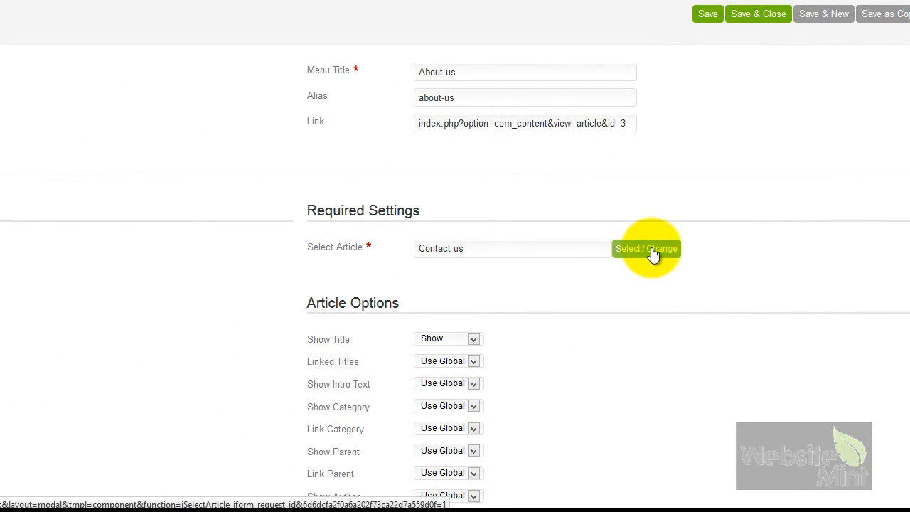
Step: Link the menu item to the About us article and save it
click(651, 250)
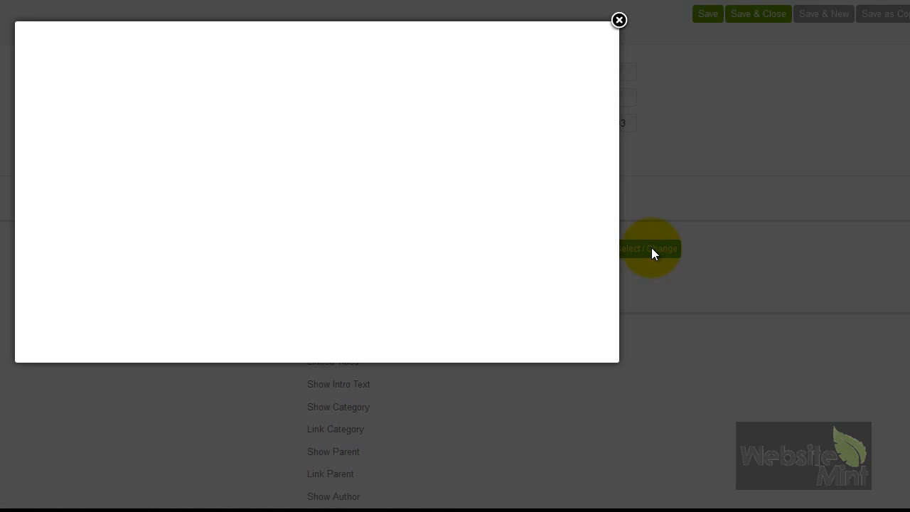
click(47, 97)
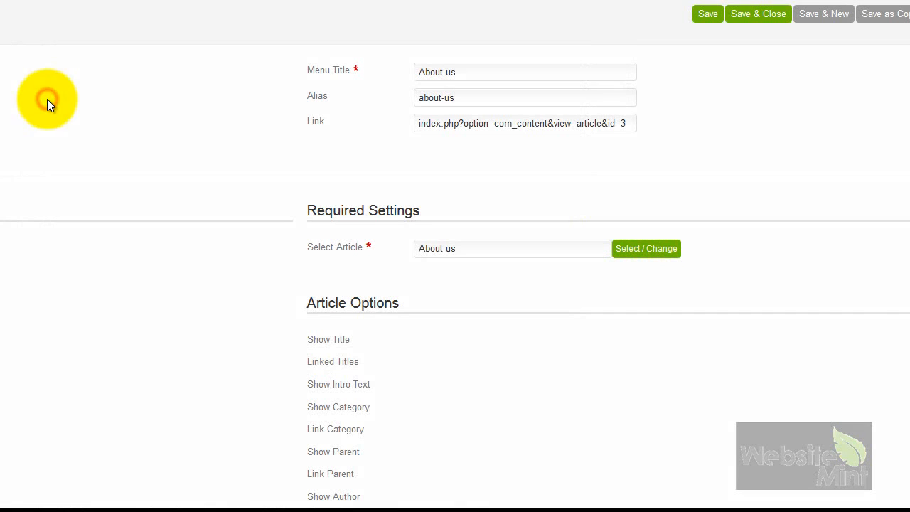
click(706, 16)
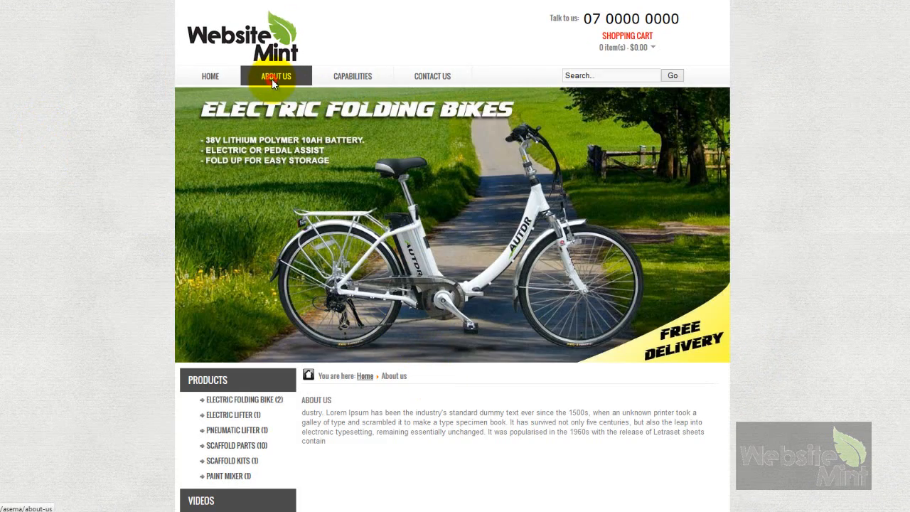
Step: Check the article text on the live site's About us page
scroll(779, 393, down, 2)
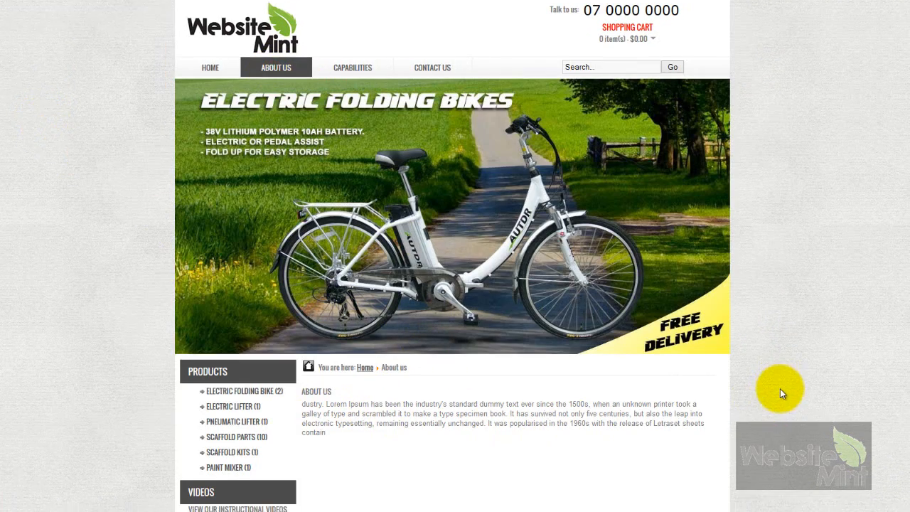
scroll(779, 388, down, 2)
scroll(812, 370, up, 3)
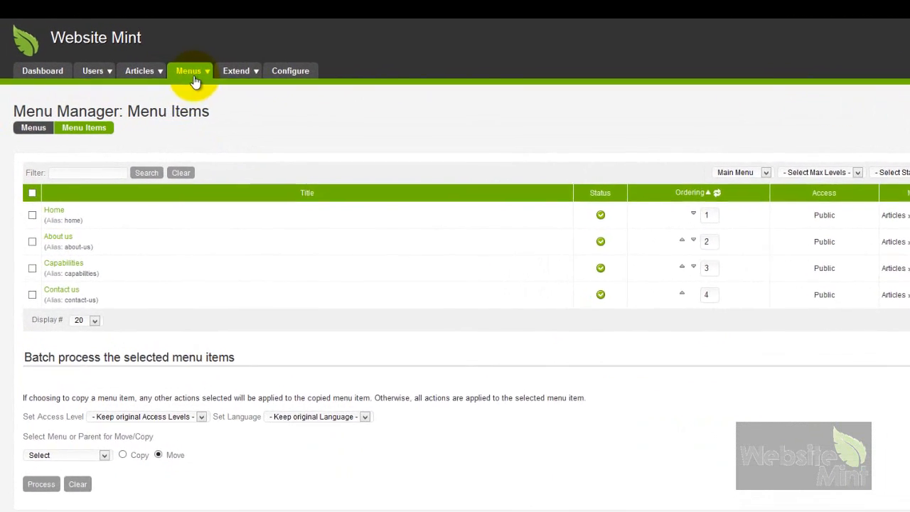
Step: Start a new item in the Main Menu and choose Single Article as its menu item type
mouse_move(149, 83)
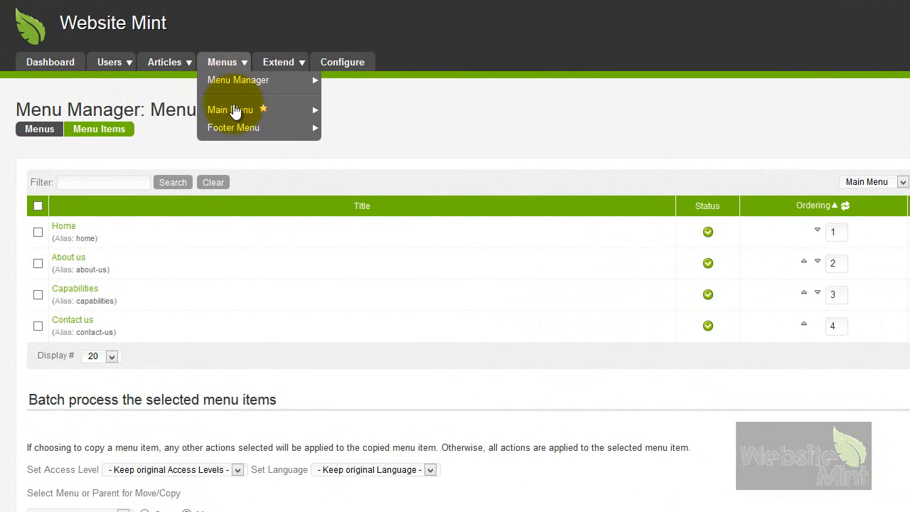
mouse_move(224, 112)
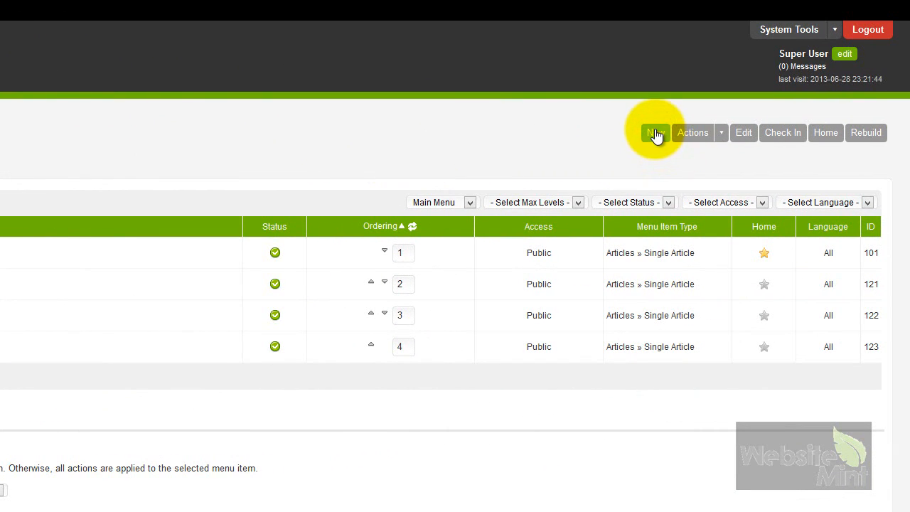
click(655, 135)
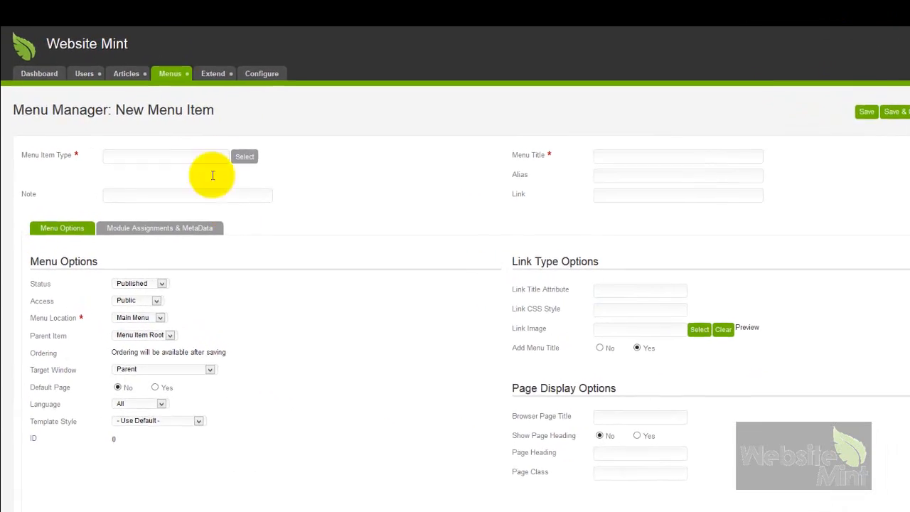
click(314, 164)
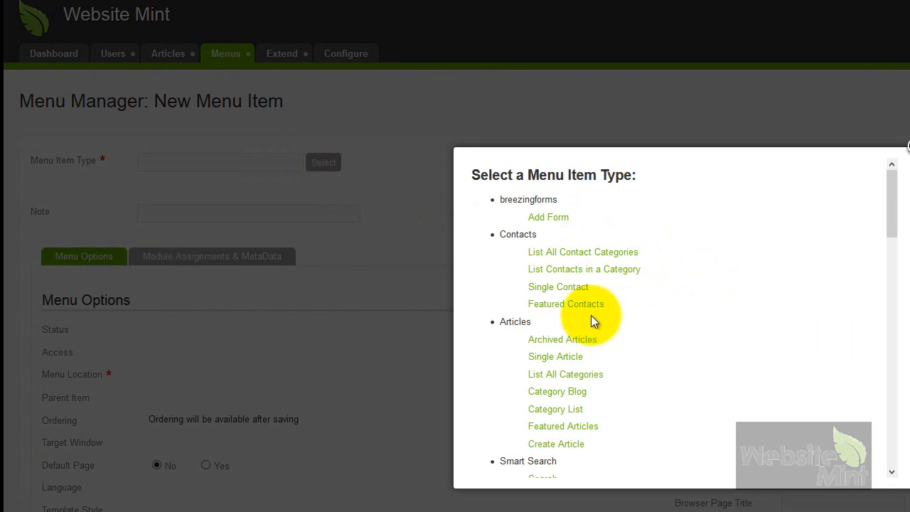
click(555, 357)
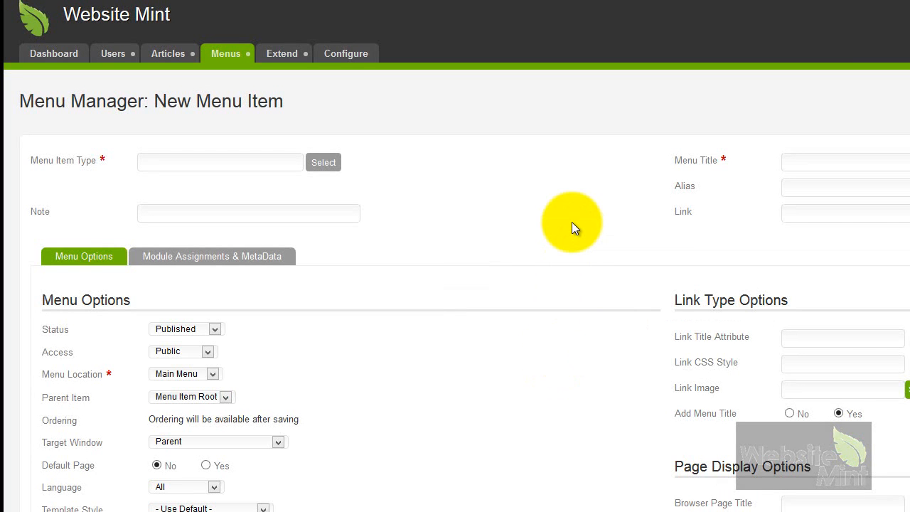
Step: Title the new menu item "My Projects" and leave its alias blank
click(814, 160)
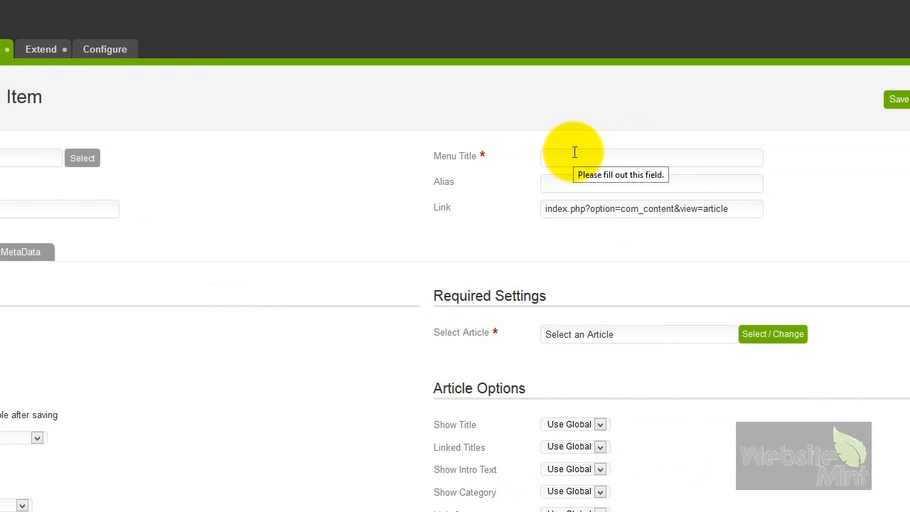
text(M)
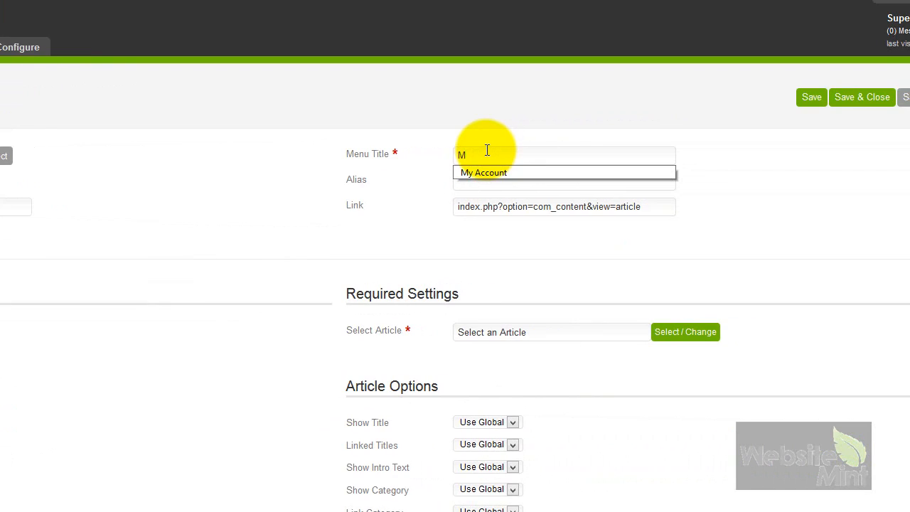
text(y Project)
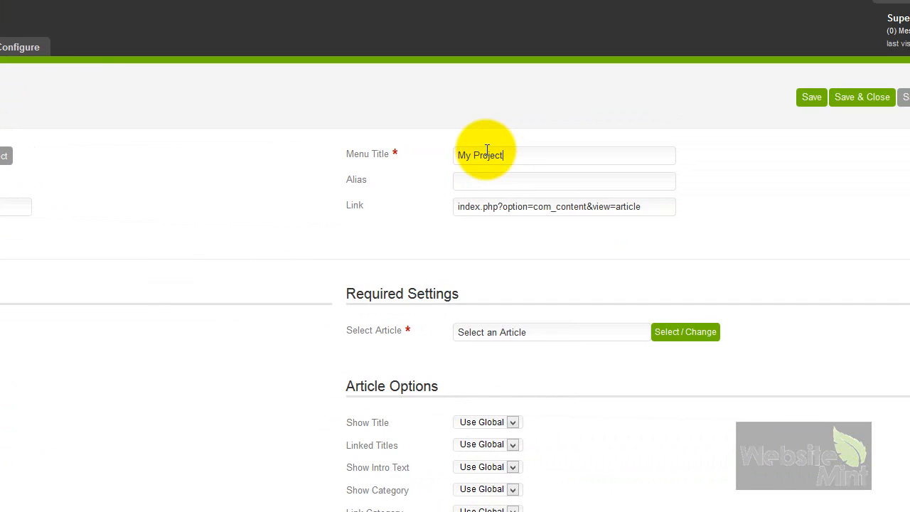
text(s)
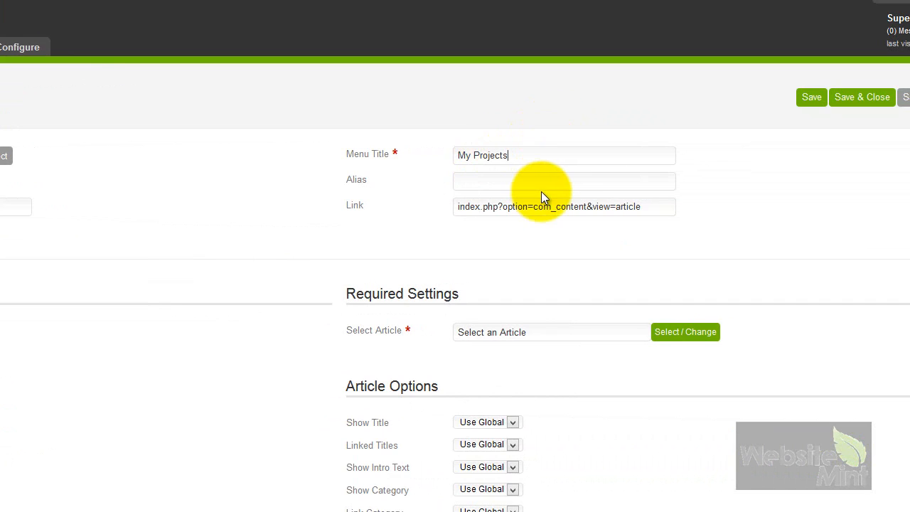
click(507, 179)
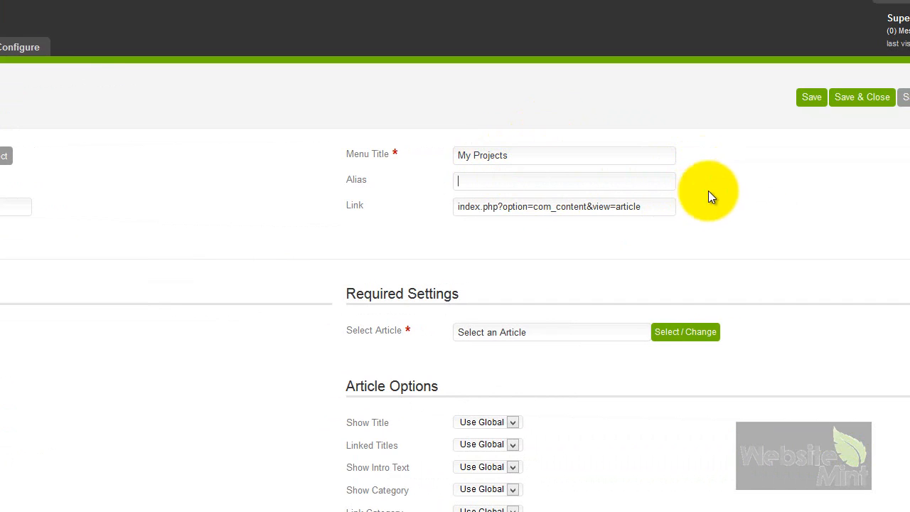
Step: Link the new menu item to the Projects article and save it with Menu Item Root as its parent
click(698, 334)
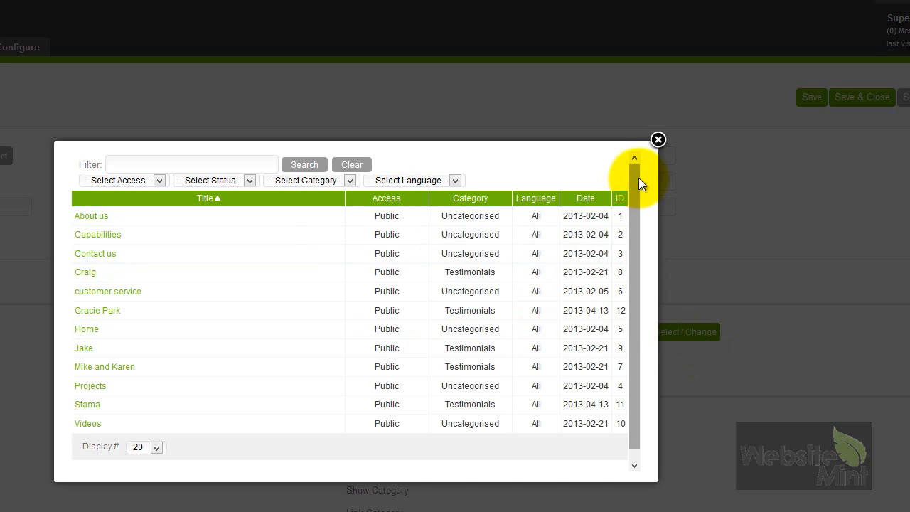
click(88, 386)
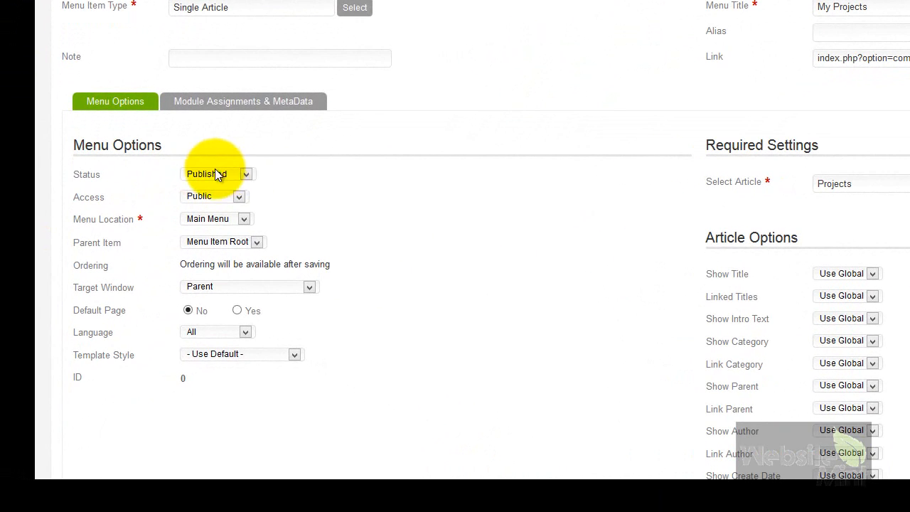
click(258, 241)
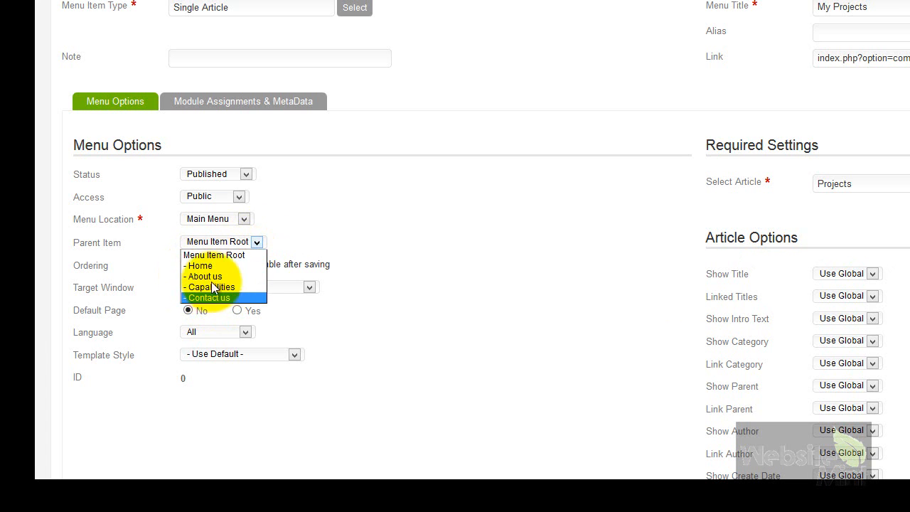
click(406, 184)
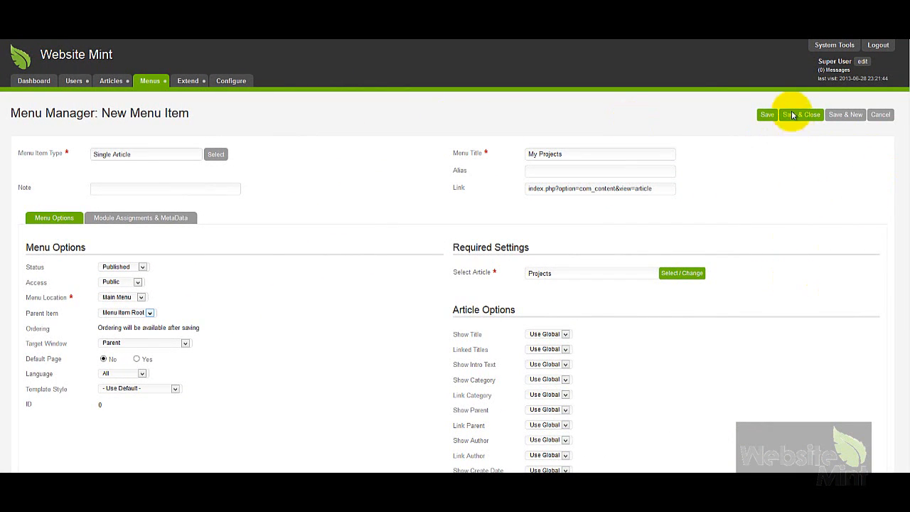
click(766, 116)
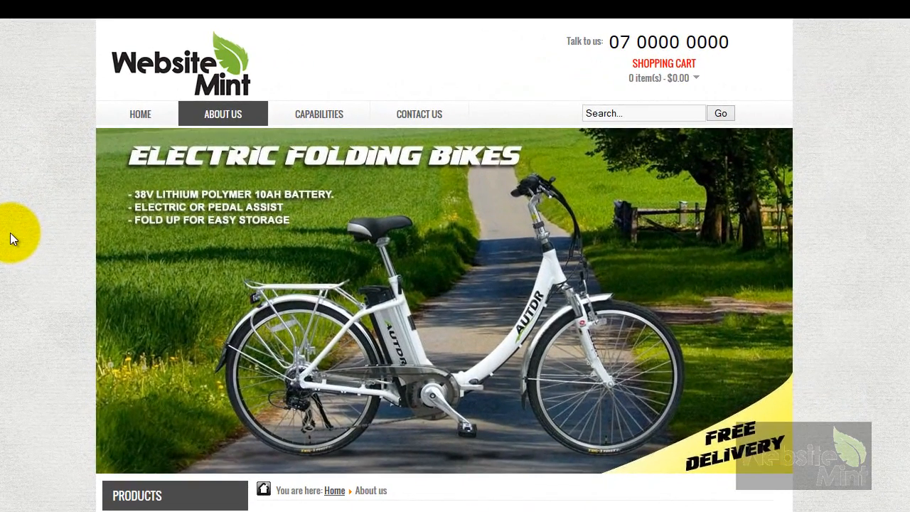
Step: Refresh the live site and examine the content of the My Projects page
key(F5)
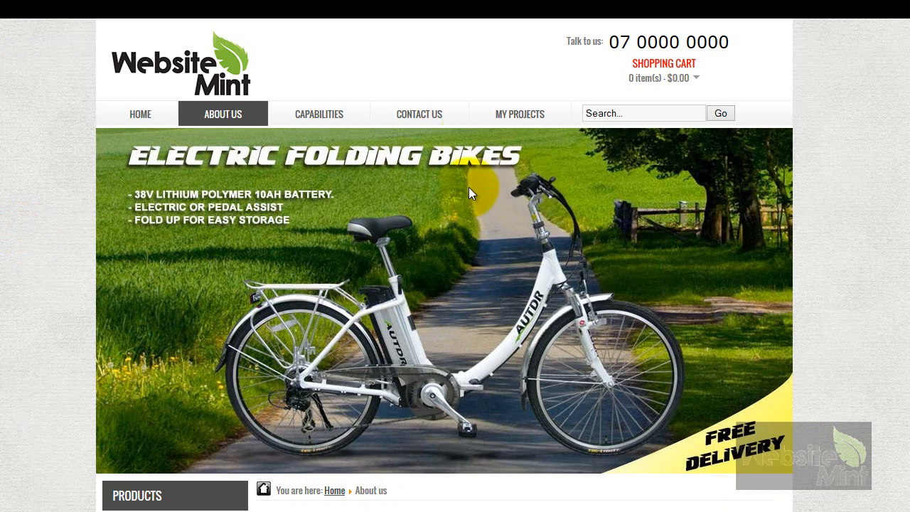
click(512, 119)
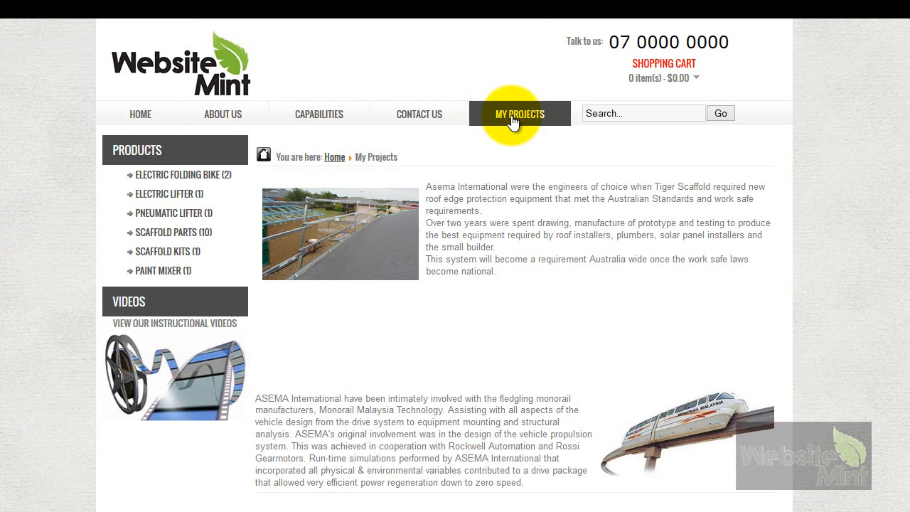
scroll(533, 294, down, 3)
scroll(561, 305, down, 1)
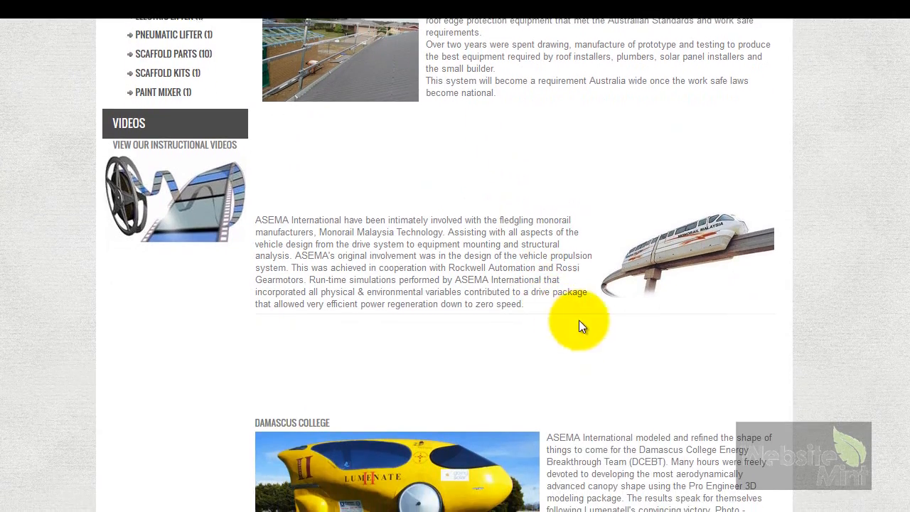
scroll(654, 423, up, 4)
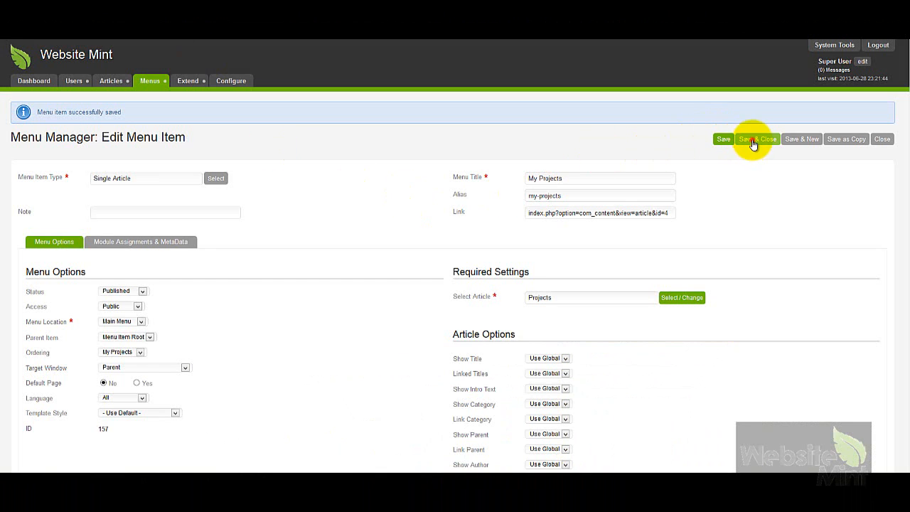
Step: Save the My Projects menu item and close it to return to the Main Menu's item list
click(753, 142)
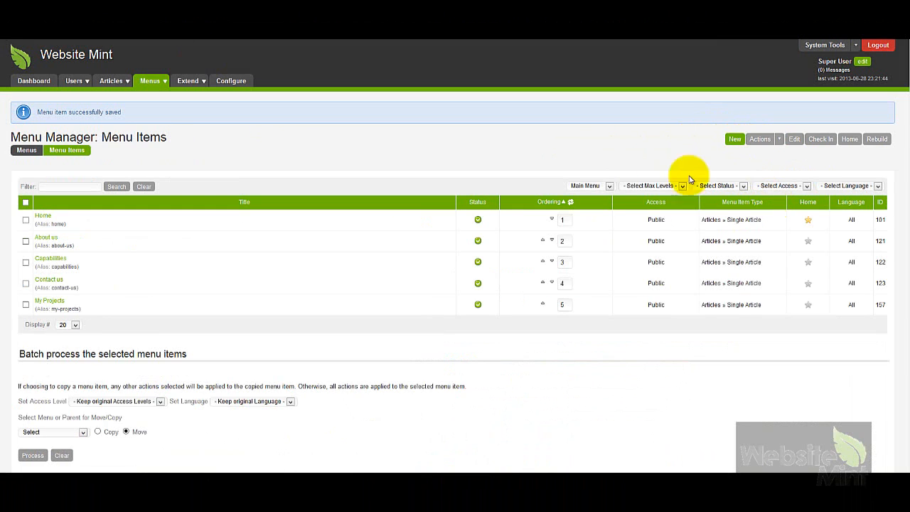